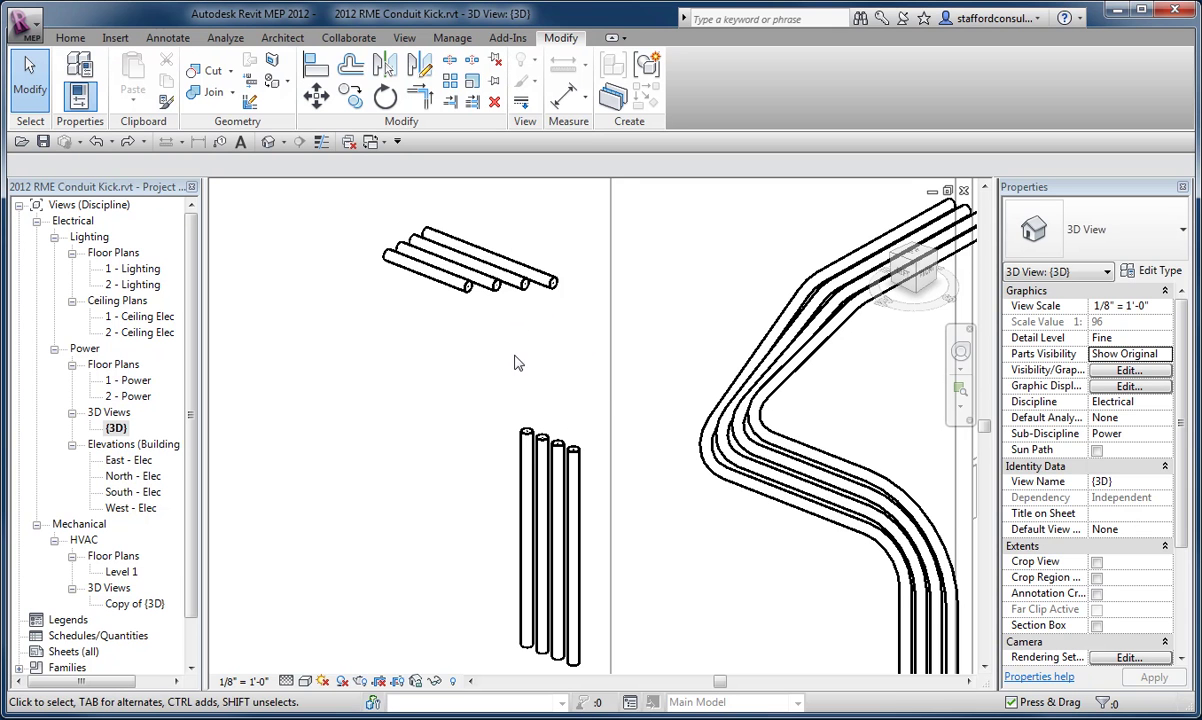
- Draw a conduit from the shortest horizontal conduit's open end to the nearest riser, using Ignore Slope to Connect and a 20" bend radius
middle_click_drag(533, 369, 510, 360)
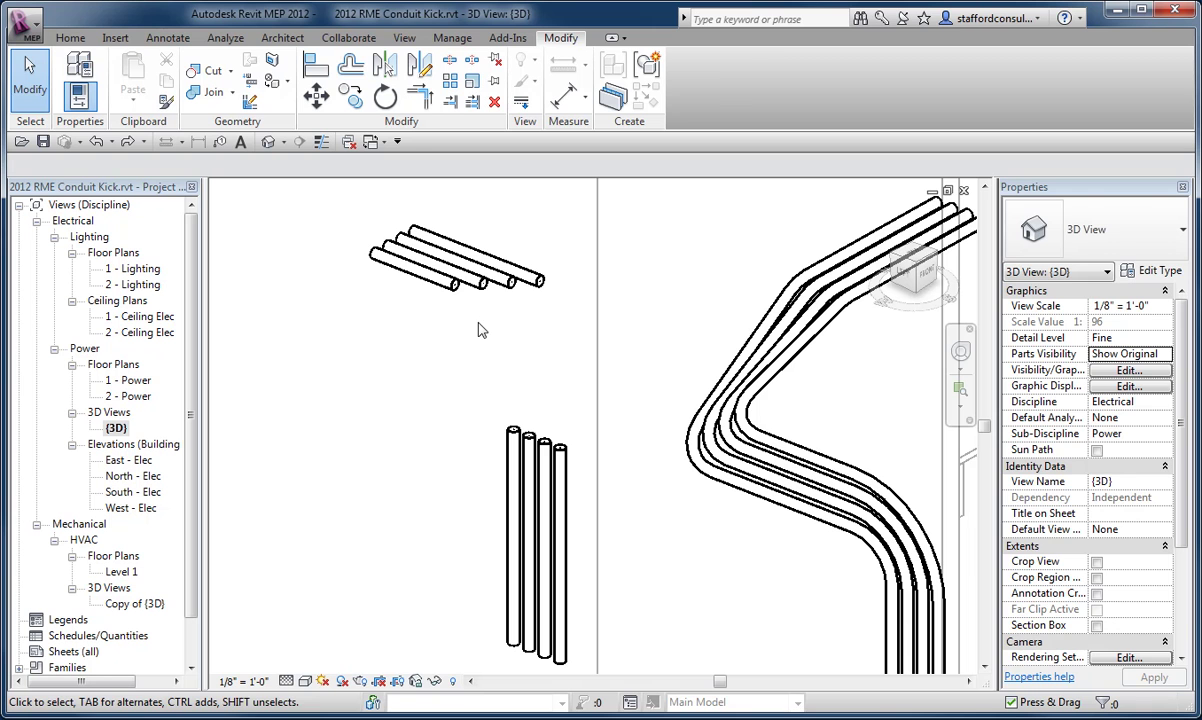
left_click(452, 324)
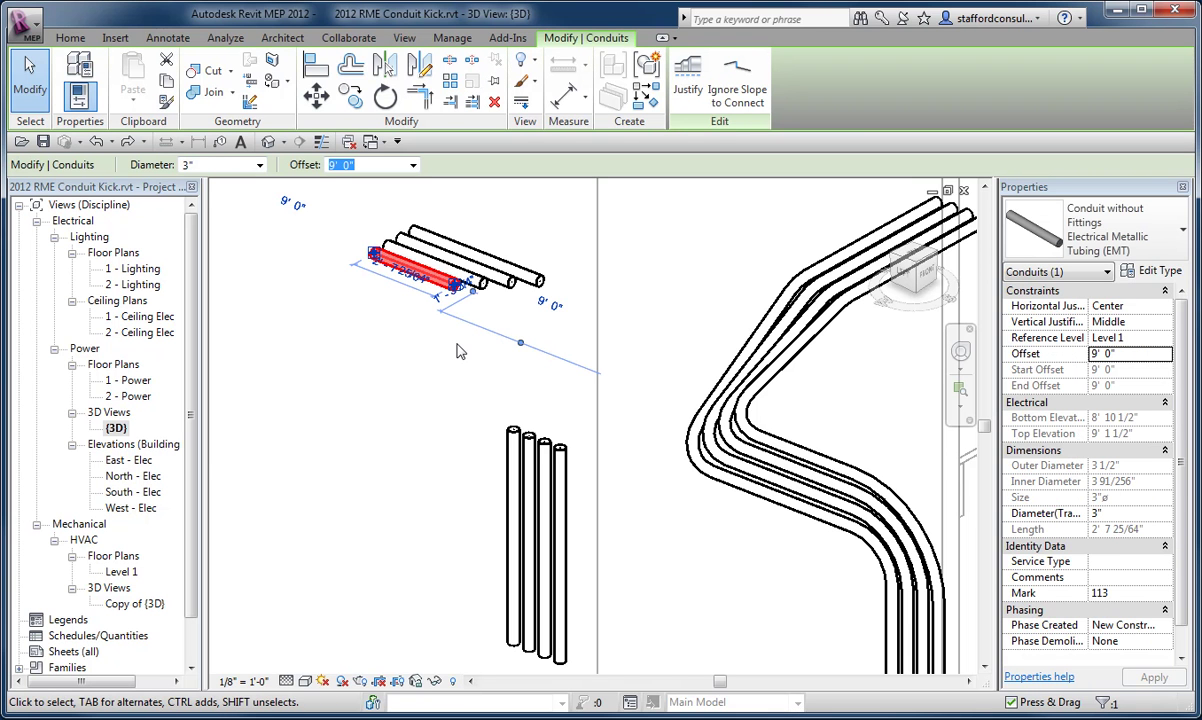
right_click(449, 285)
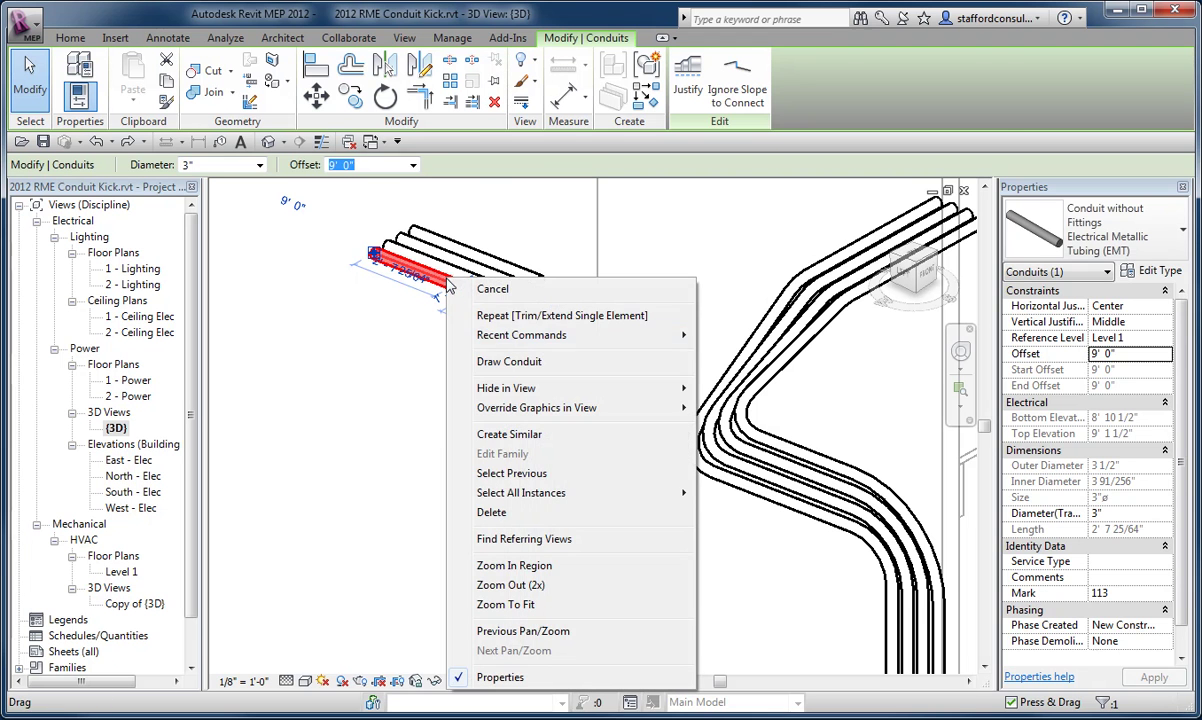
left_click(501, 366)
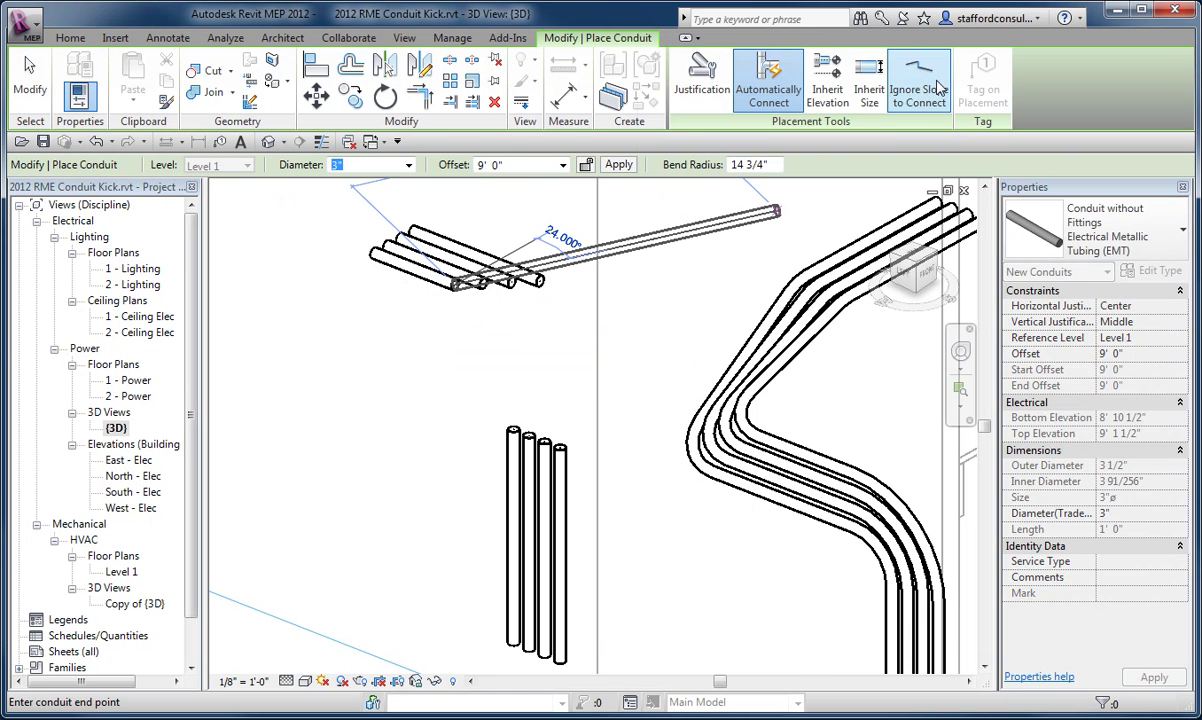
left_click(931, 92)
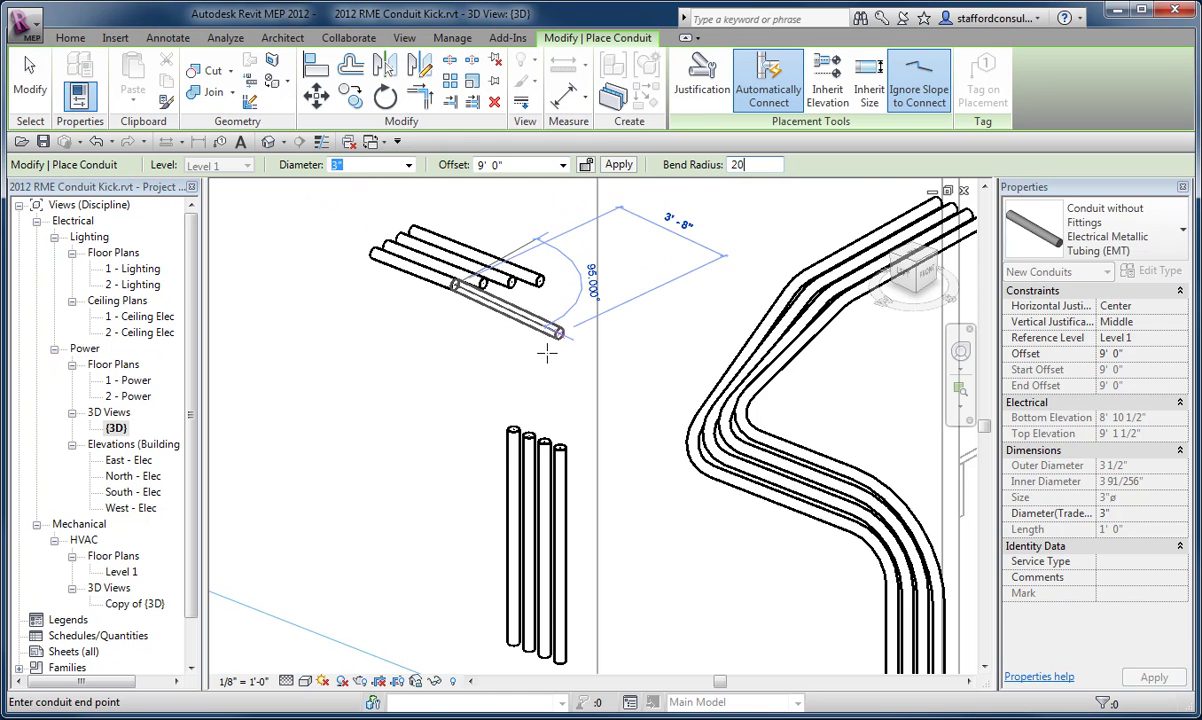
left_click(512, 424)
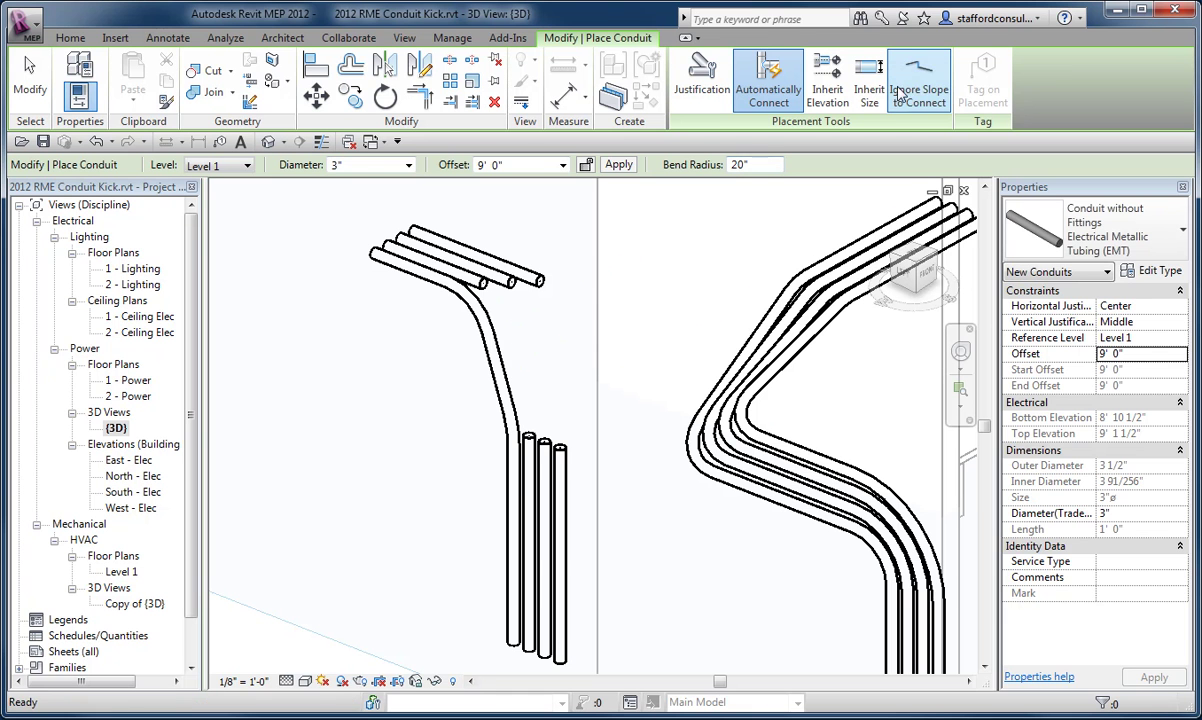
- Connect the remaining three horizontal conduits to their matching risers with a 20" bend radius, and end conduit placement
left_click(482, 283)
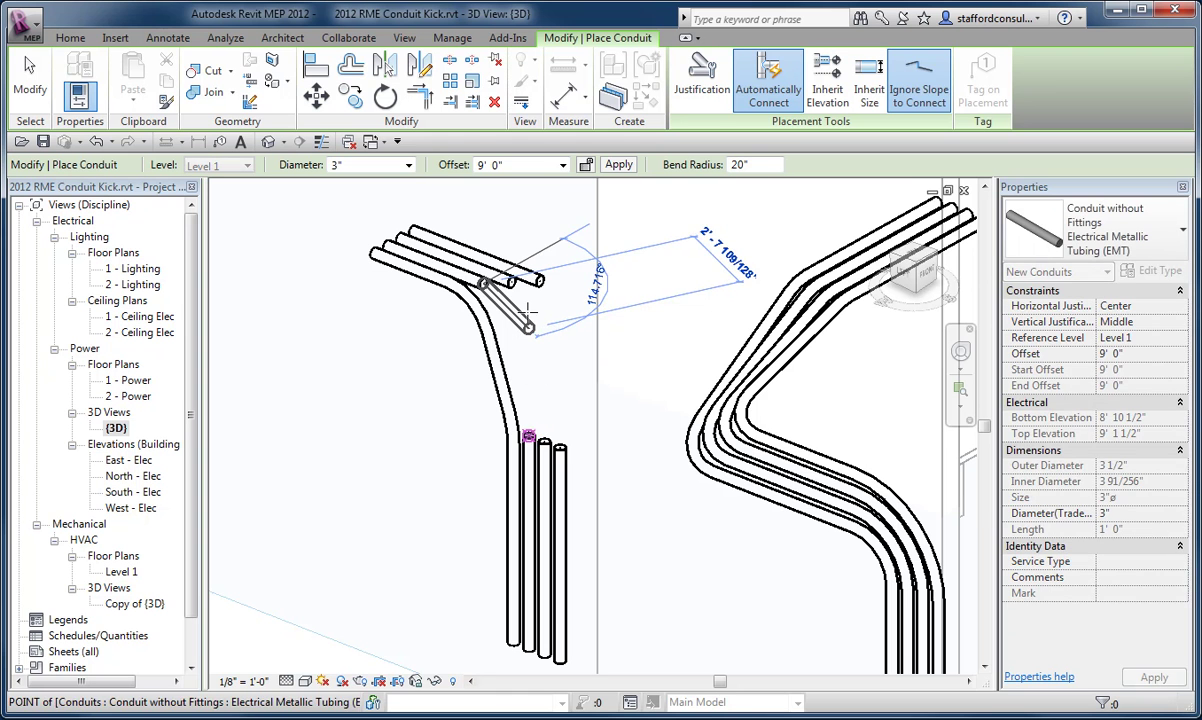
key("Escape")
left_click(510, 282)
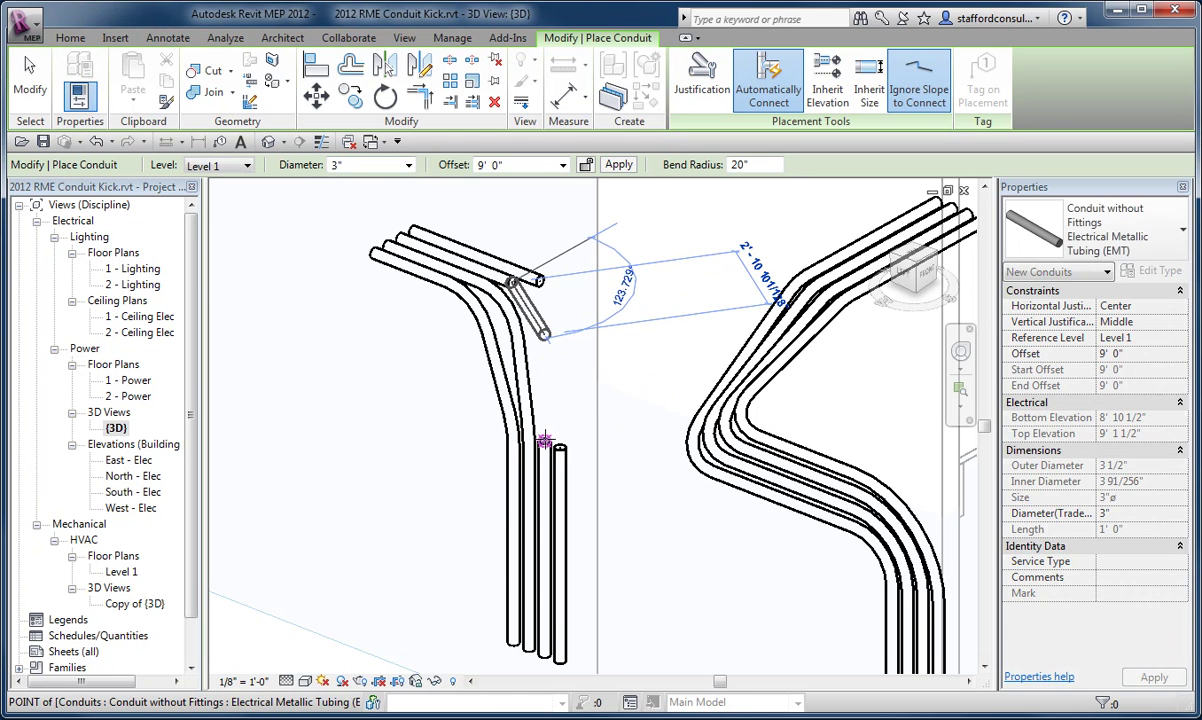
key("Escape")
left_click(540, 280)
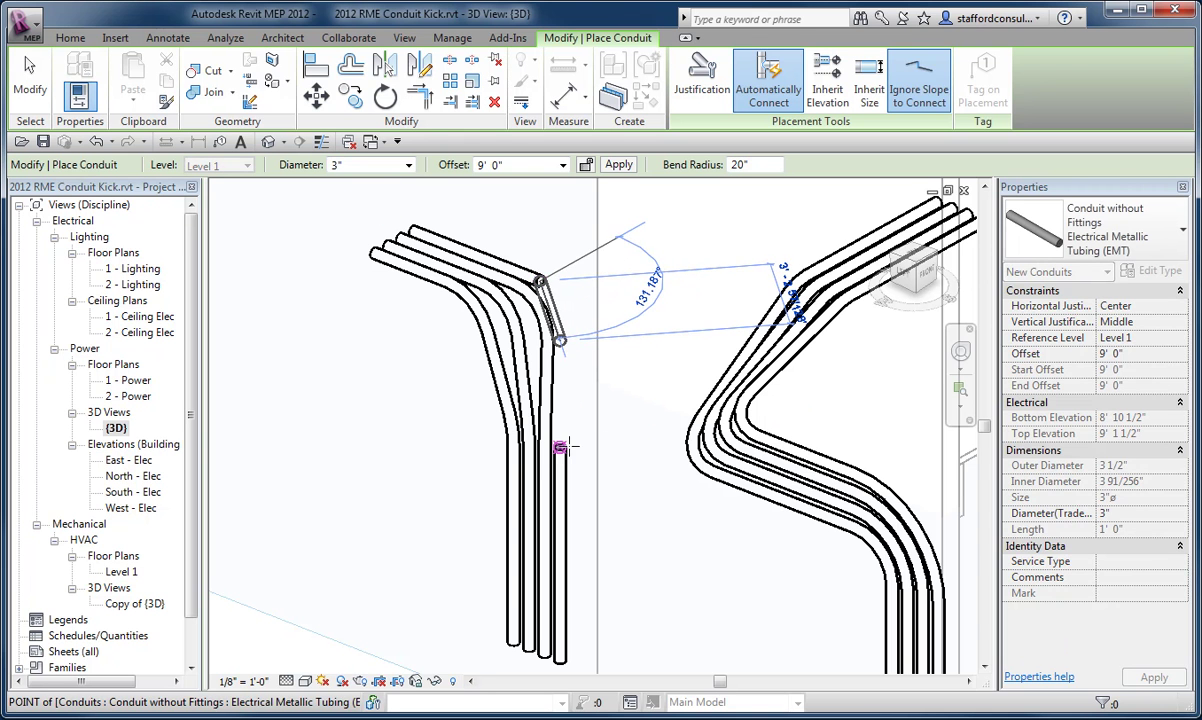
key("Escape")
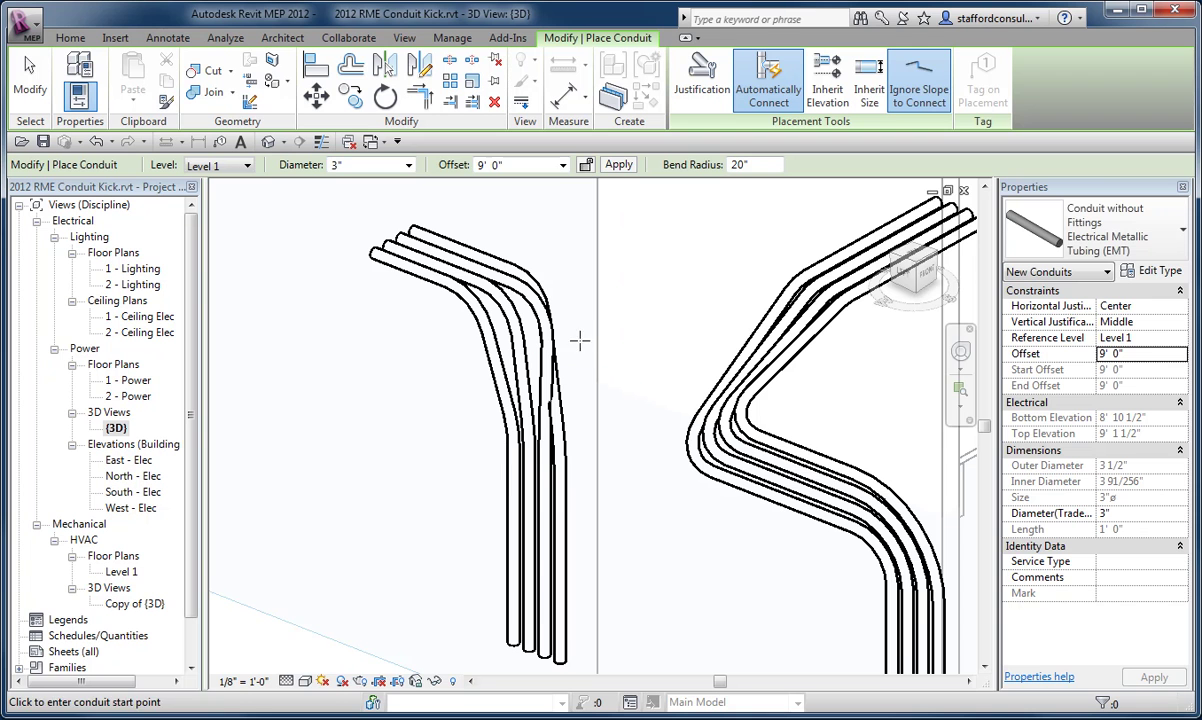
left_click(30, 80)
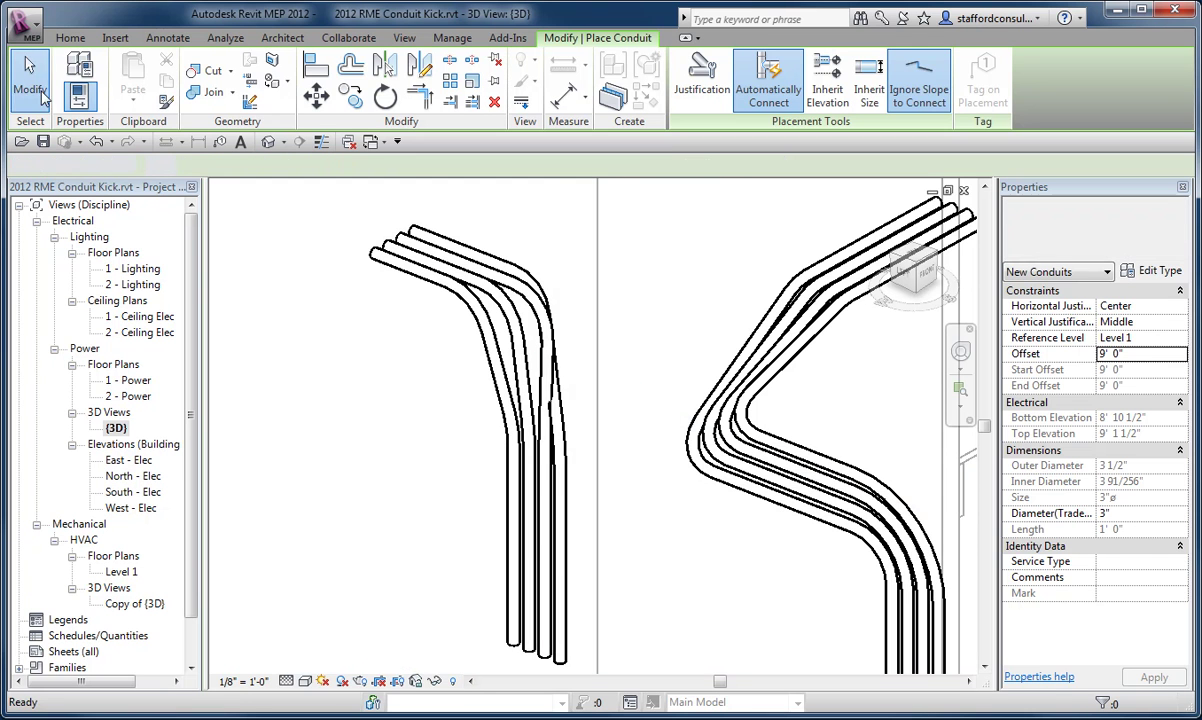
- Set the upper end offset of the first two vertical conduits to 5' 0"
left_click(511, 480)
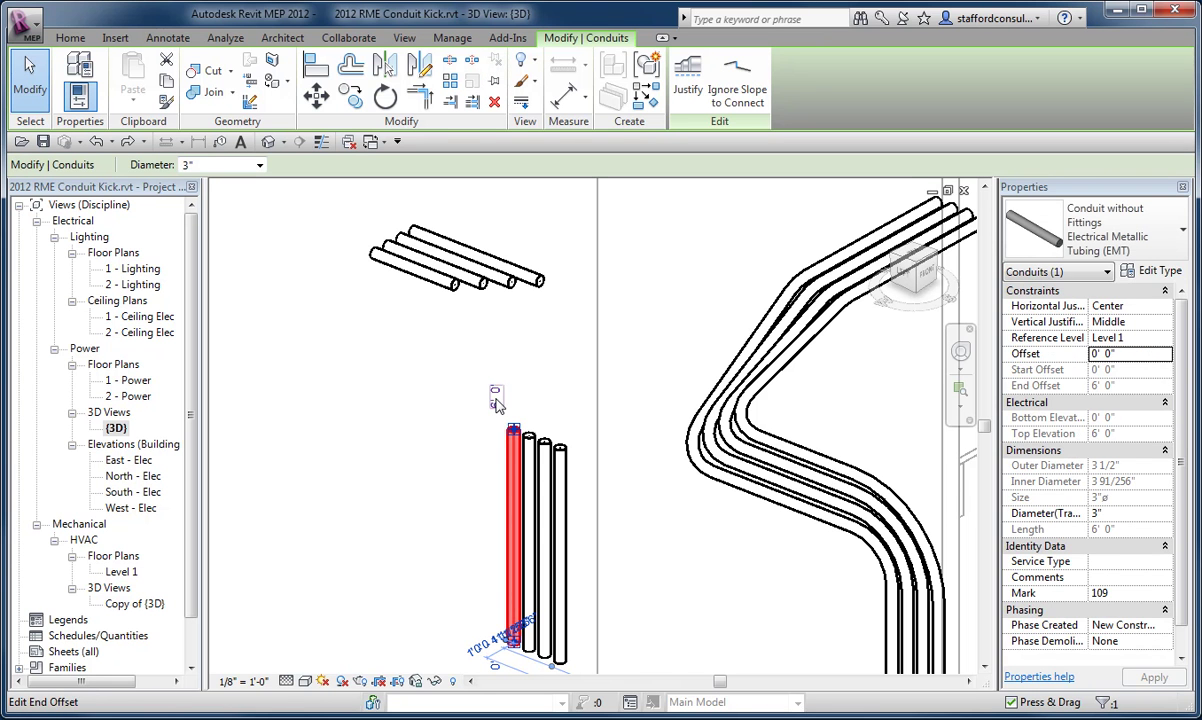
key("Return")
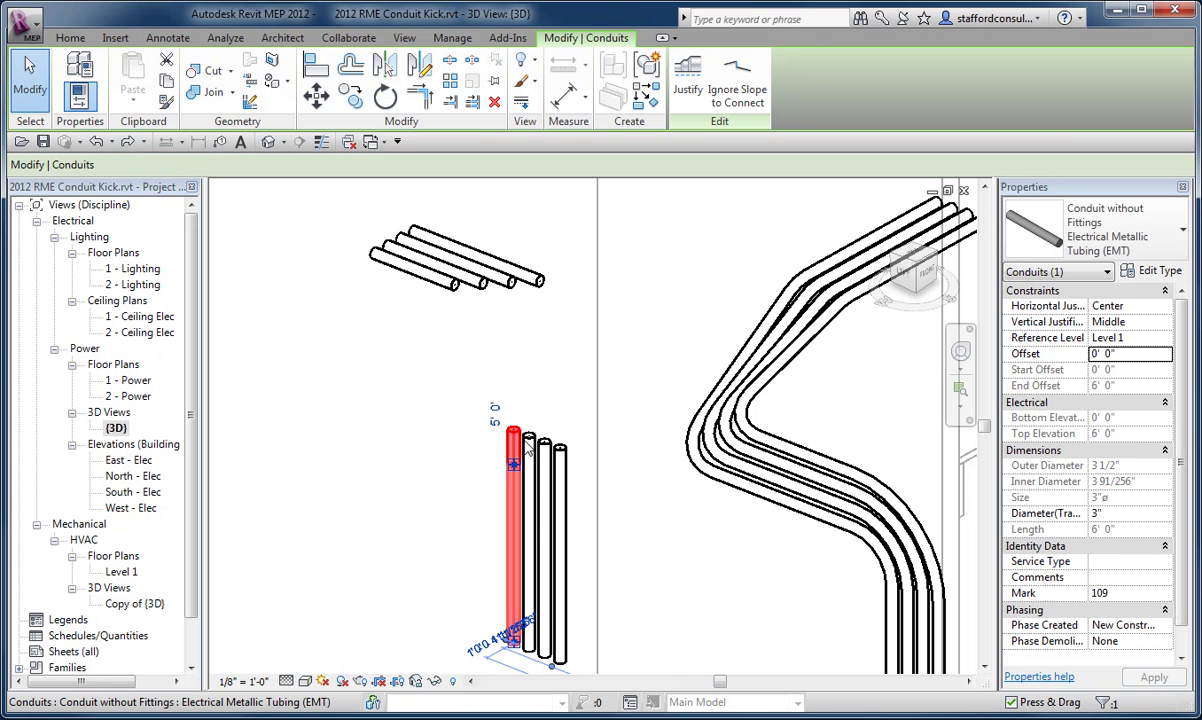
left_click(528, 450)
left_click(511, 402)
type("5")
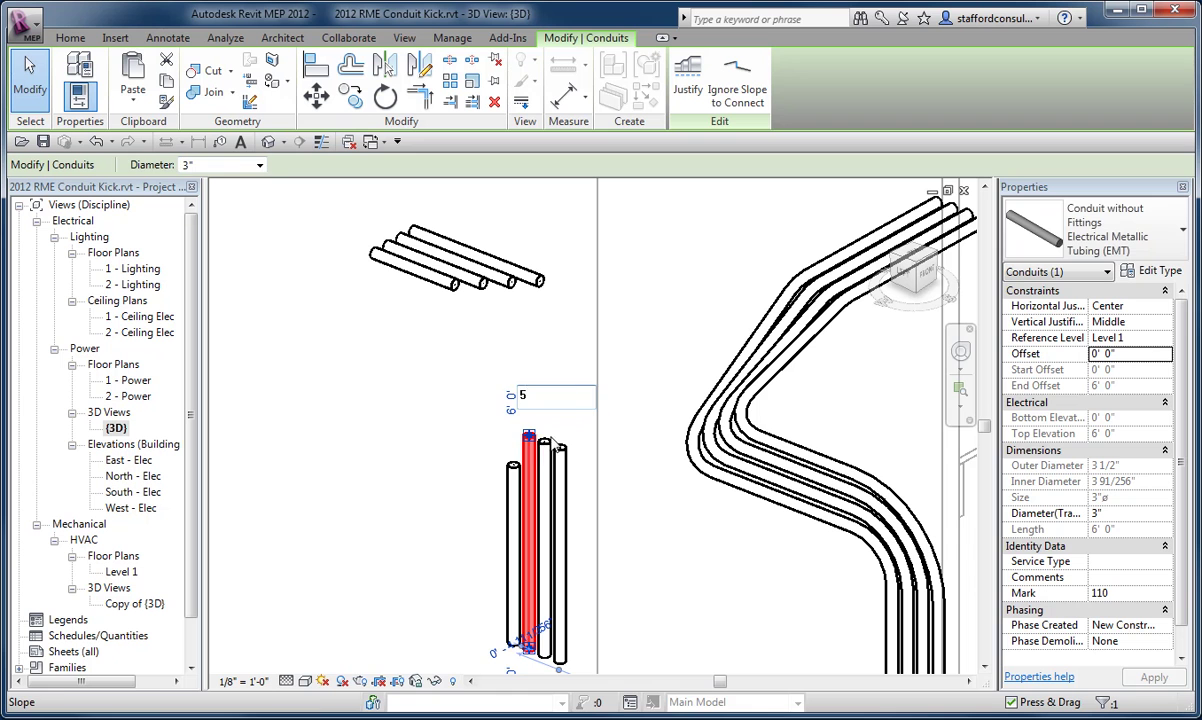
key("Return")
- Set the upper end offset of the other two vertical conduits to 5' 0"
left_click(544, 470)
left_click(526, 405)
type("5")
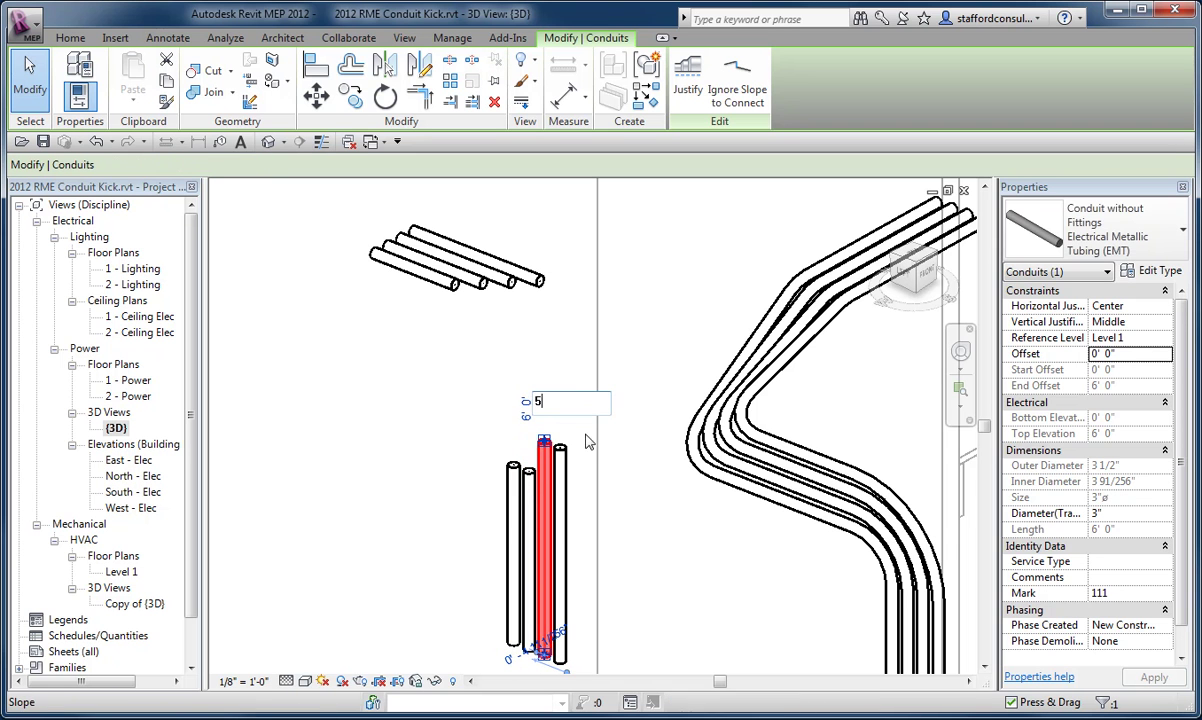
key("Return")
left_click(559, 455)
type("5")
key("Return")
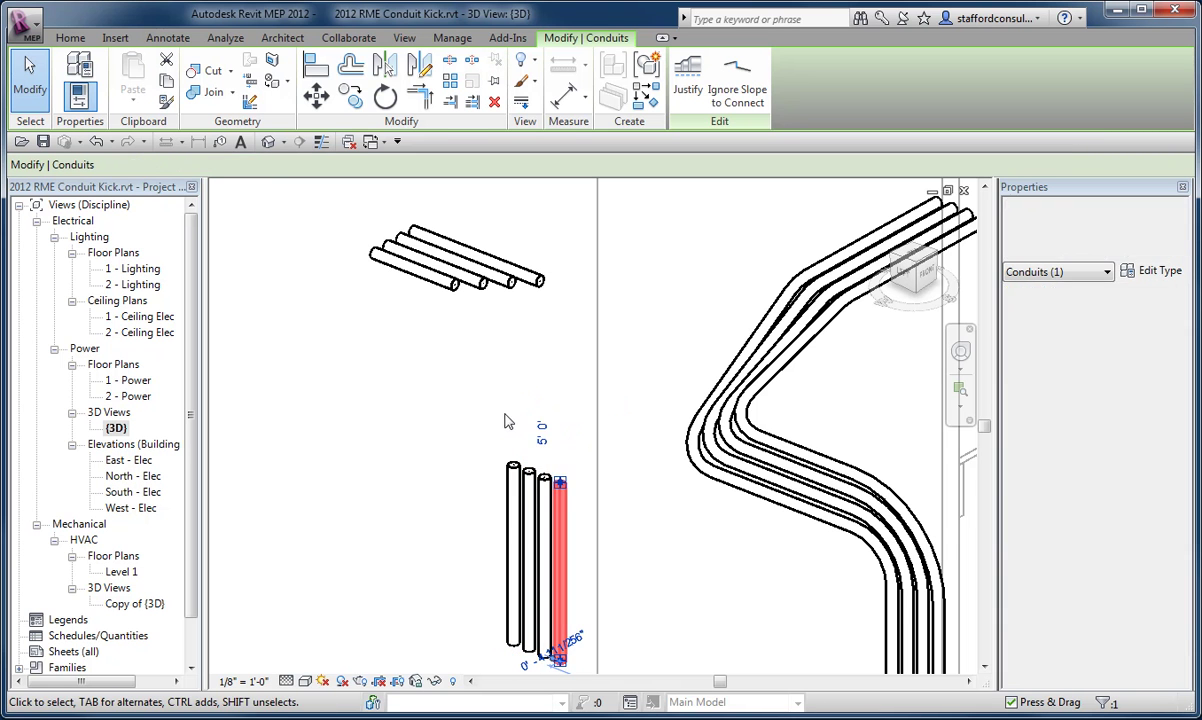
- Connect the shortest horizontal conduit to the first shortened riser, using Ignore Slope to Connect and a 20" bend radius
left_click(436, 288)
left_click(440, 287)
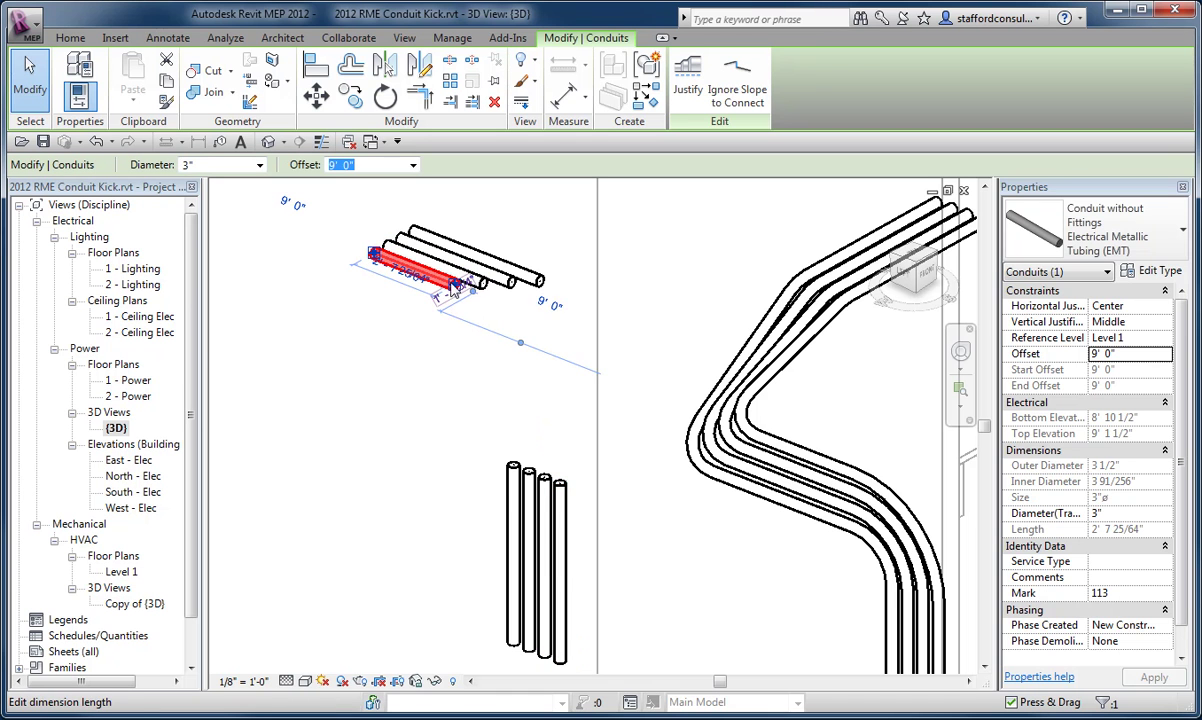
right_click(452, 285)
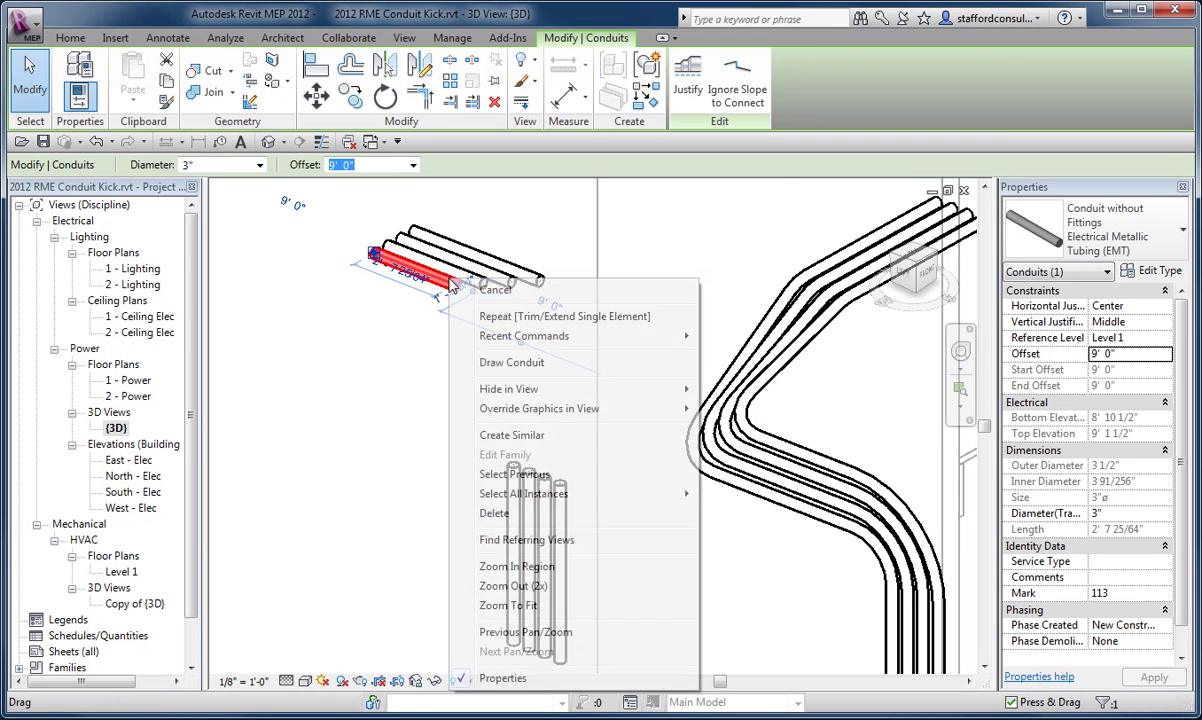
left_click(505, 360)
left_click(915, 90)
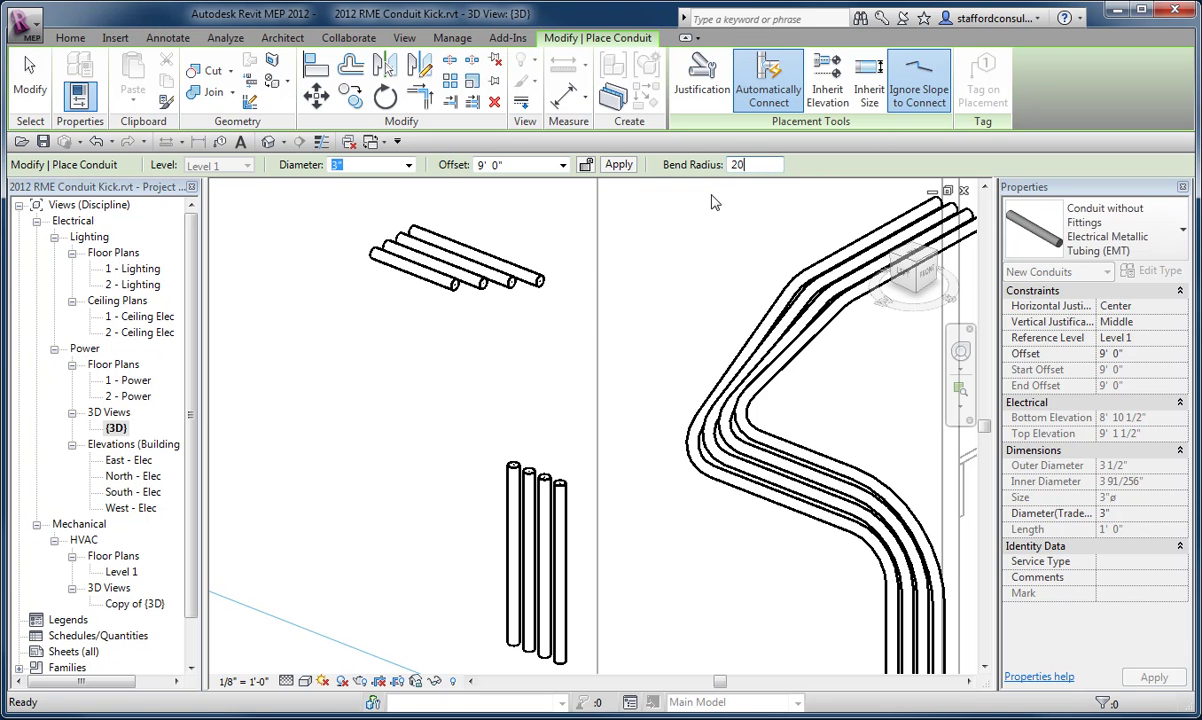
left_click(513, 466)
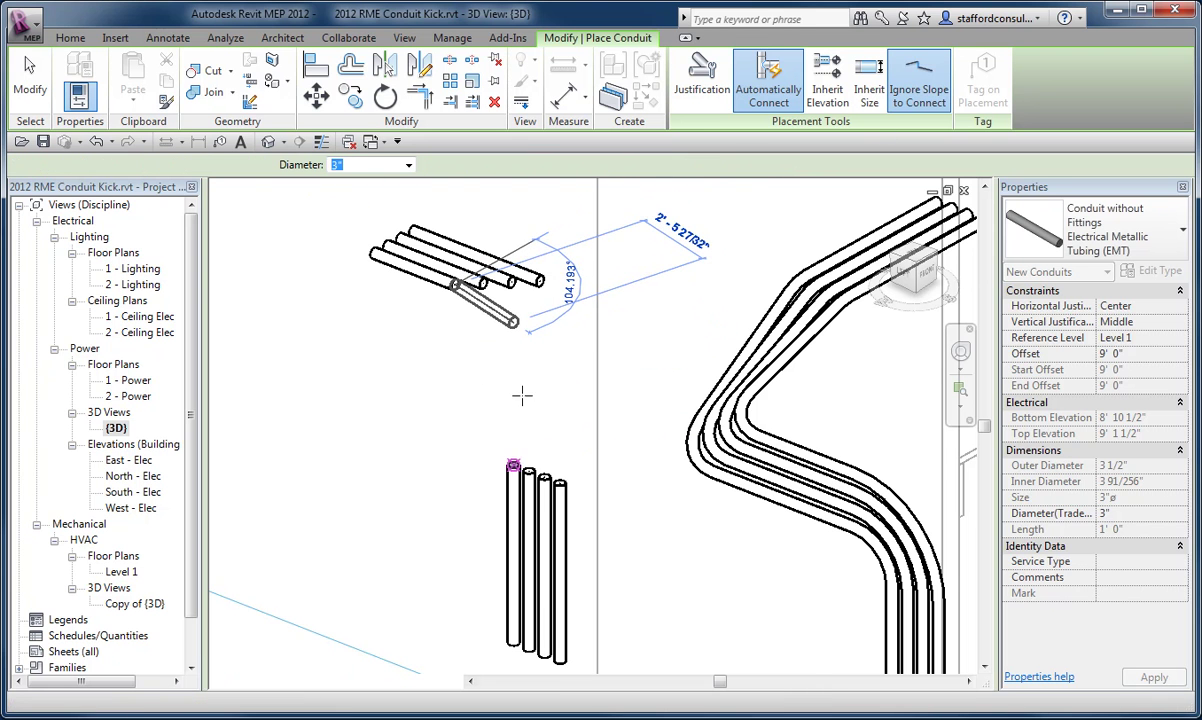
- Connect the other three horizontal conduits to their matching shortened risers with a 20" bend radius, and end conduit placement
left_click(483, 282)
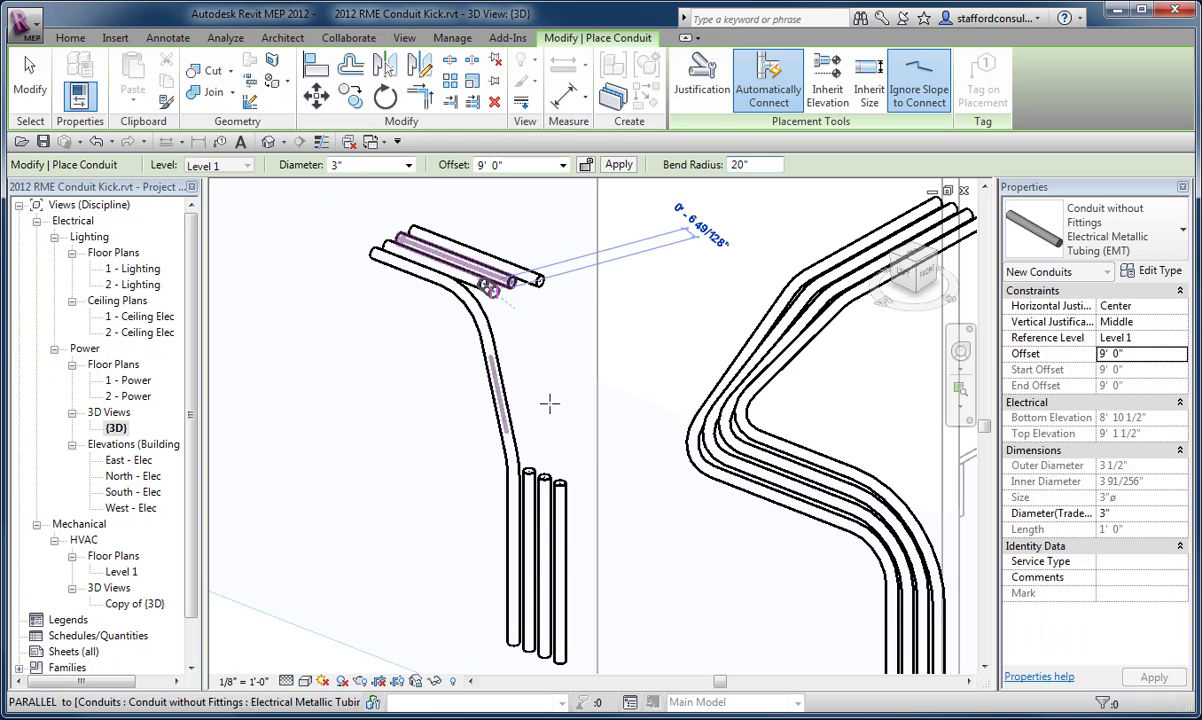
left_click(544, 477)
left_click(508, 281)
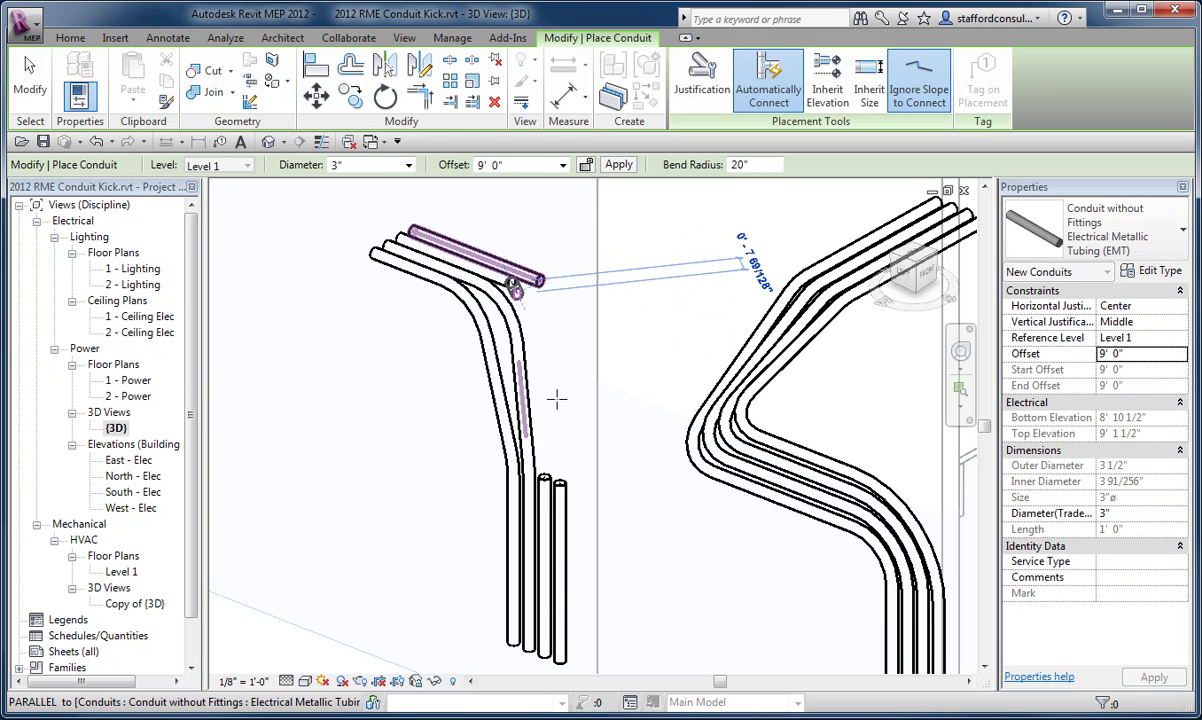
left_click(545, 482)
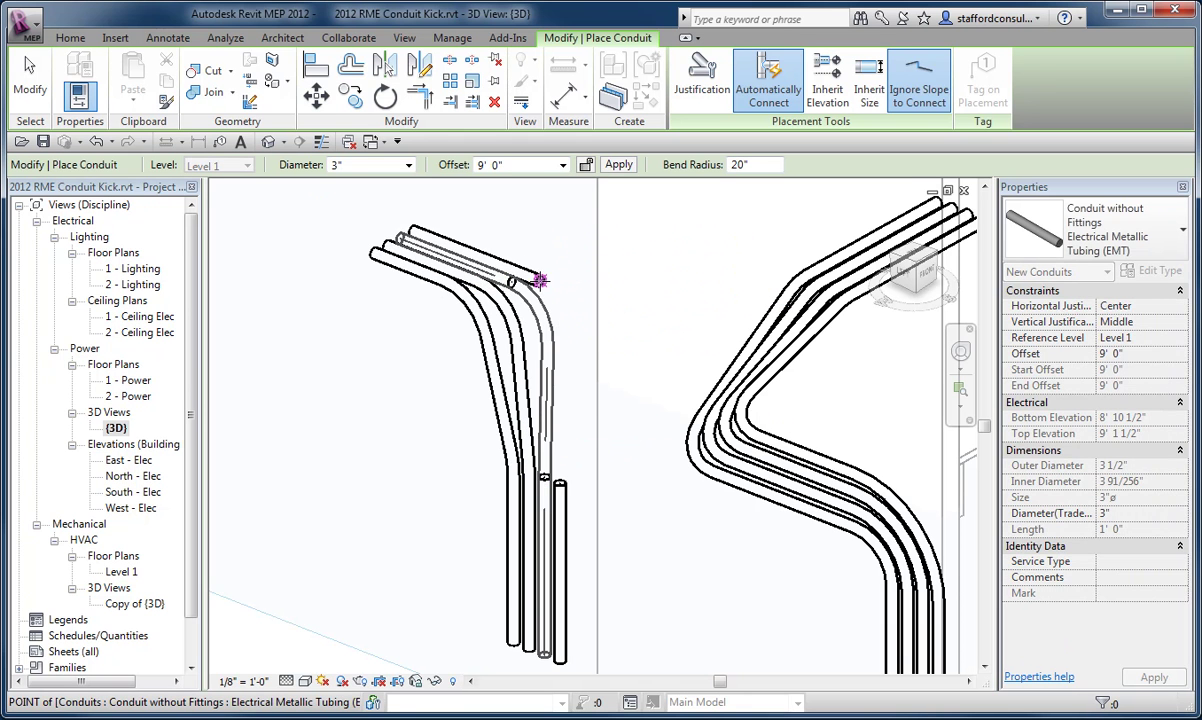
left_click(539, 281)
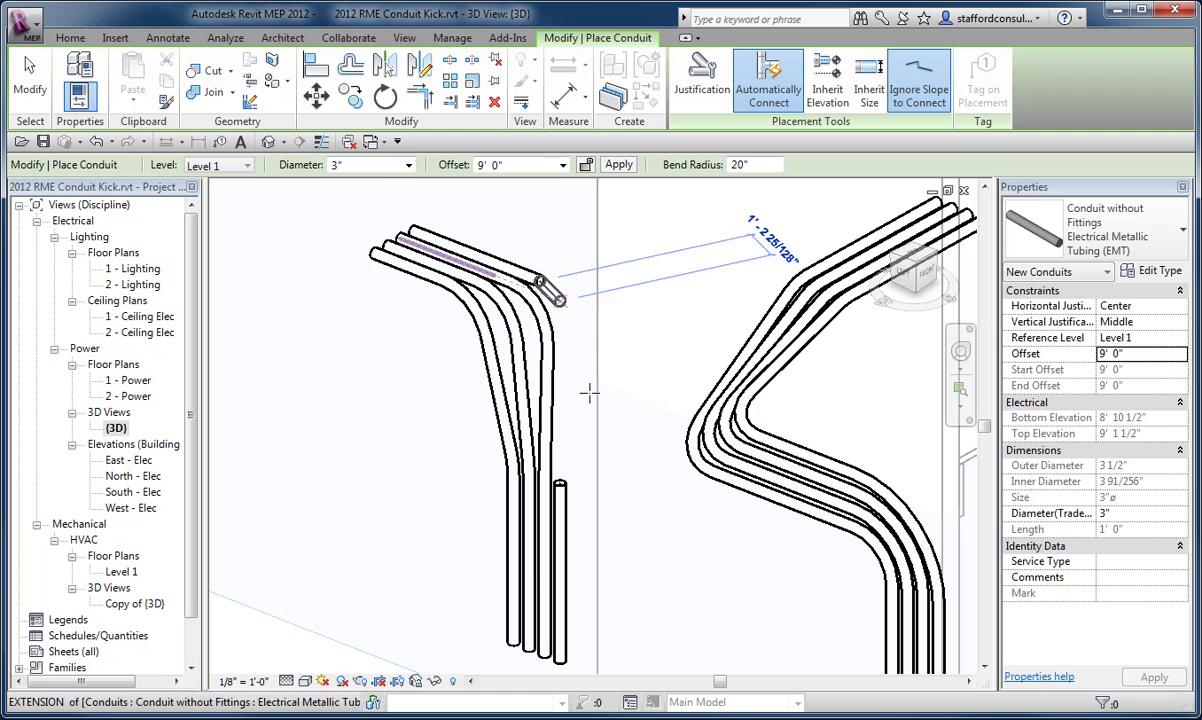
left_click(579, 453)
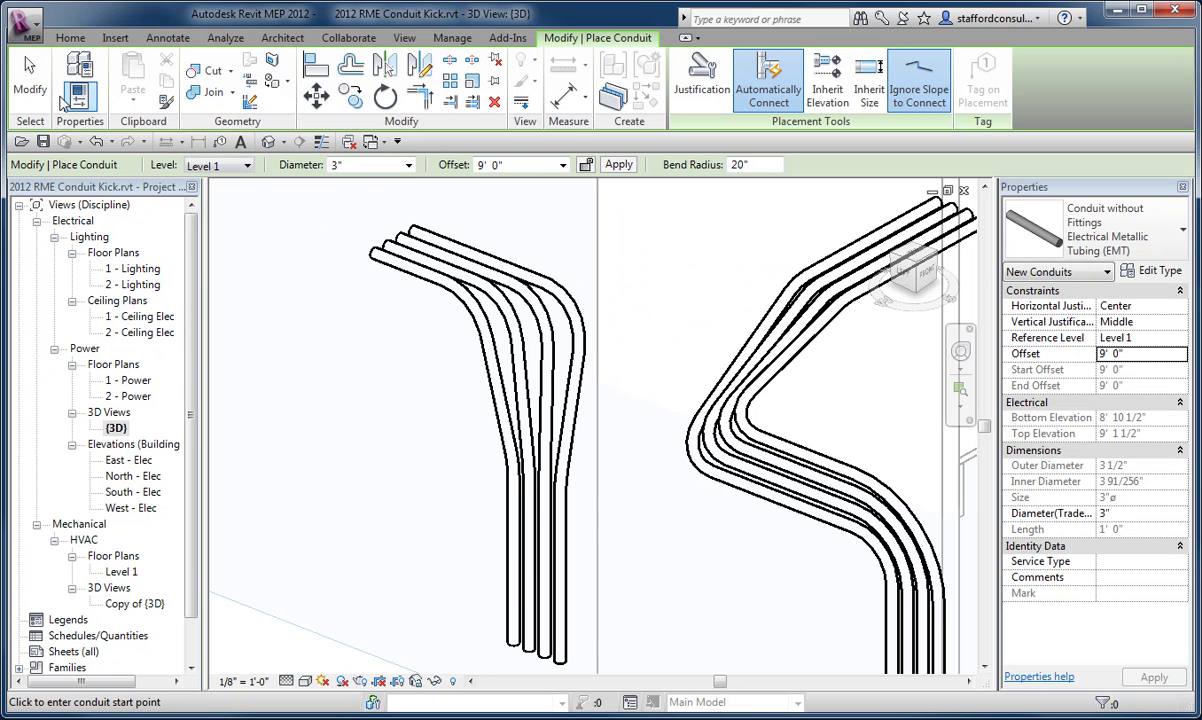
left_click(30, 80)
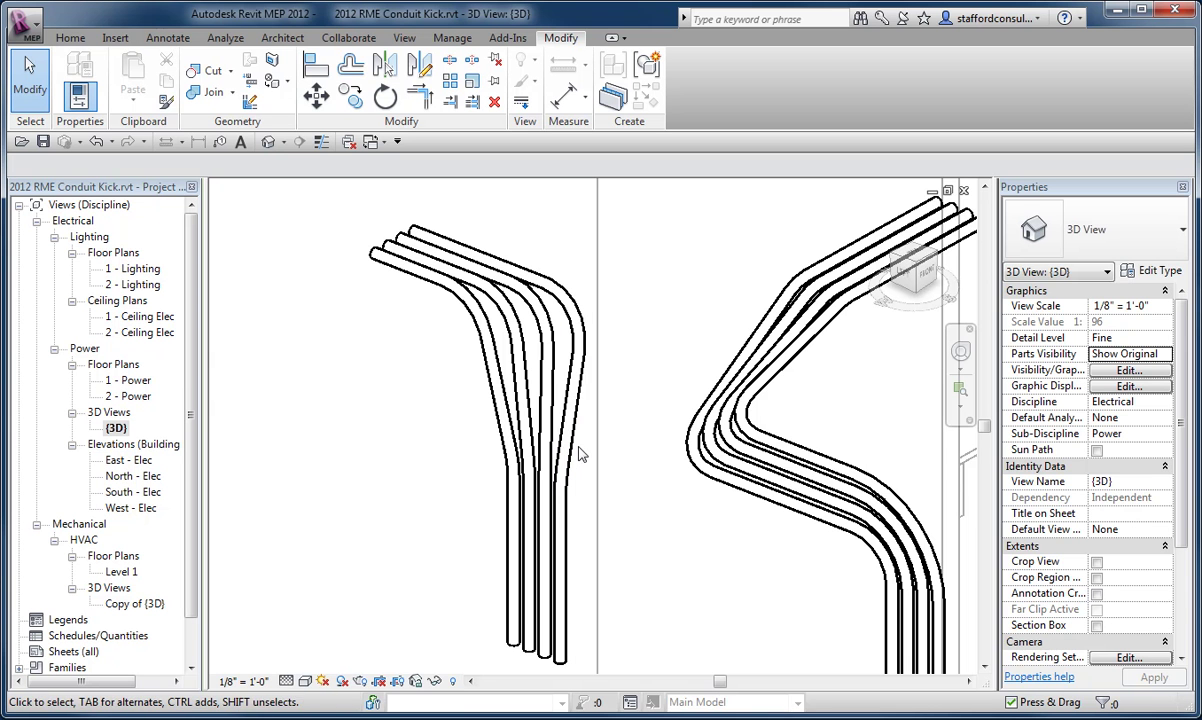
- Examine the new kicked conduits and their bends from several sides in the 3D view
middle_click_drag(577, 449, 660, 420, "shift")
left_click(788, 370)
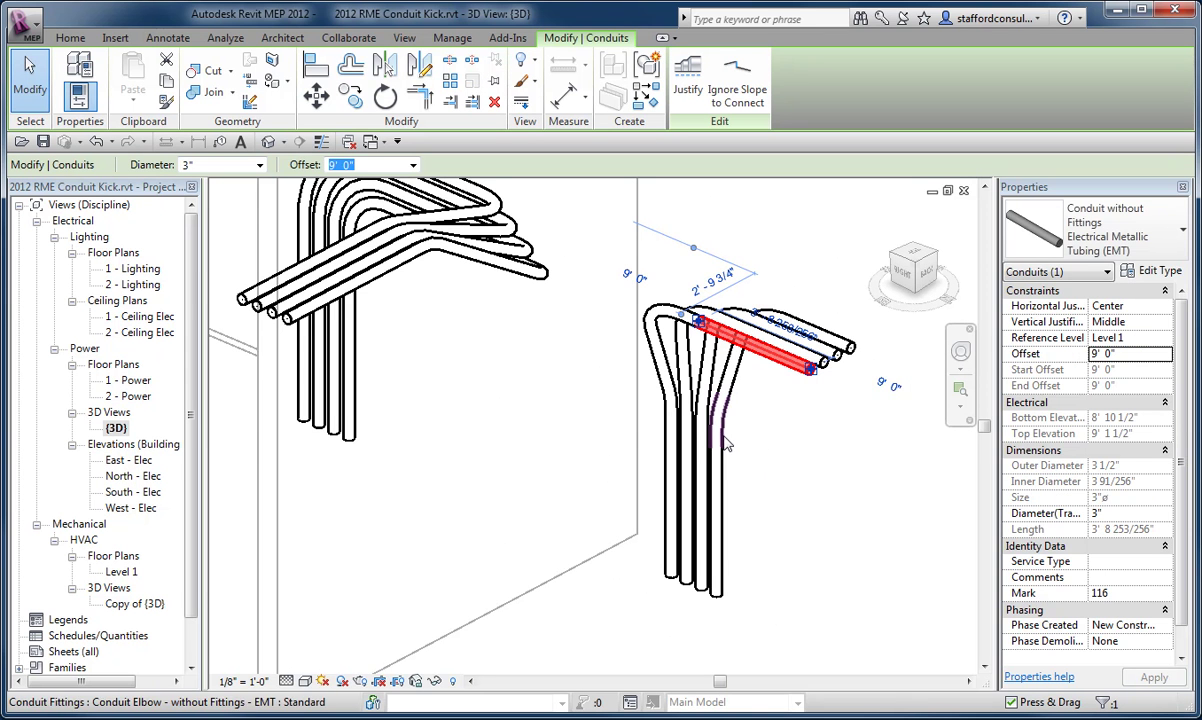
middle_click_drag(716, 423, 600, 458, "shift")
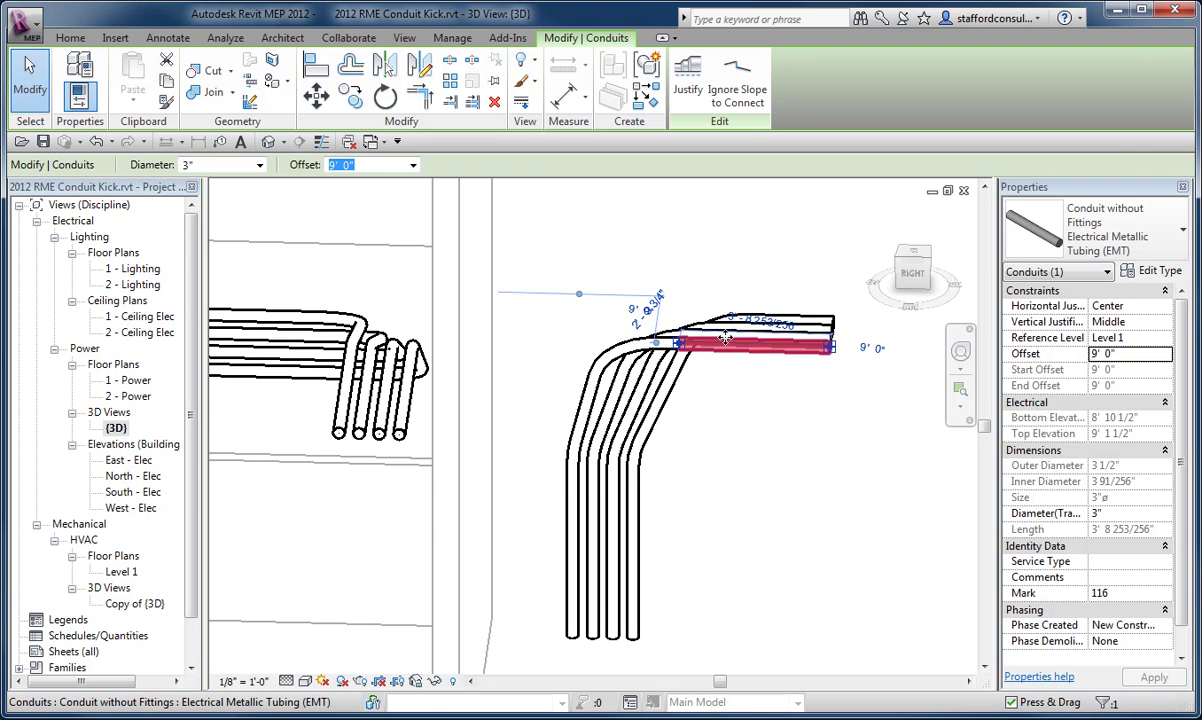
middle_click_drag(740, 457, 775, 490, "shift")
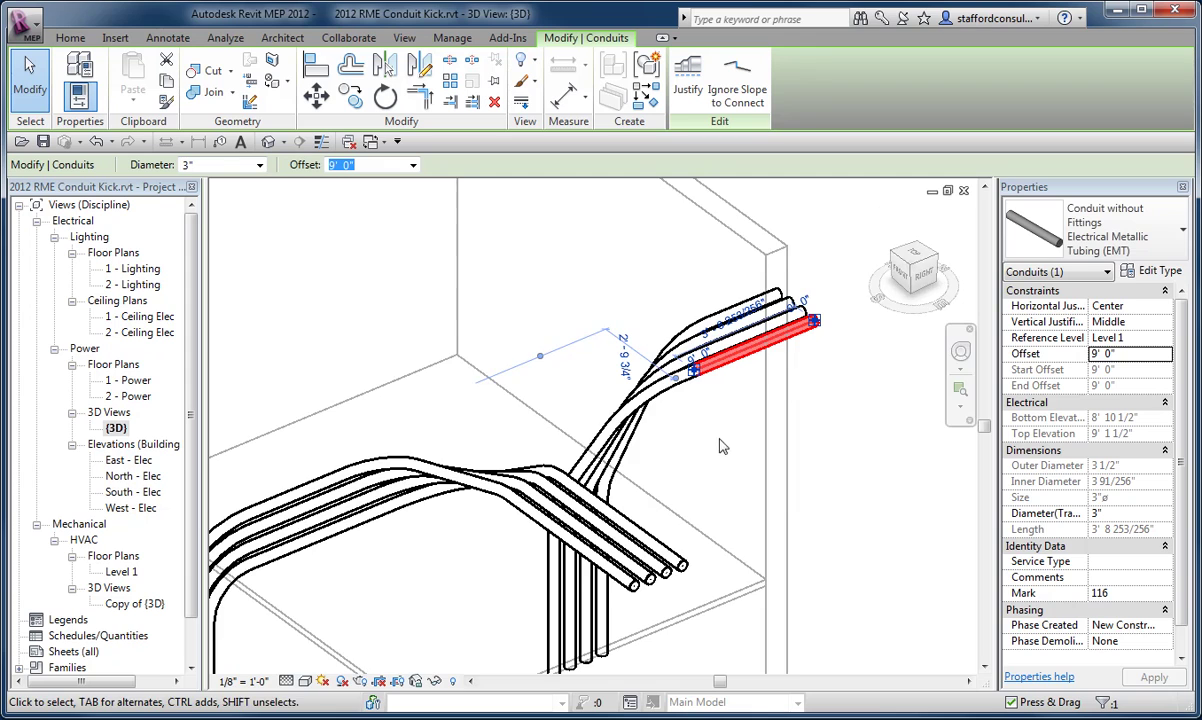
middle_click_drag(680, 416, 730, 368, "shift")
left_click(729, 373)
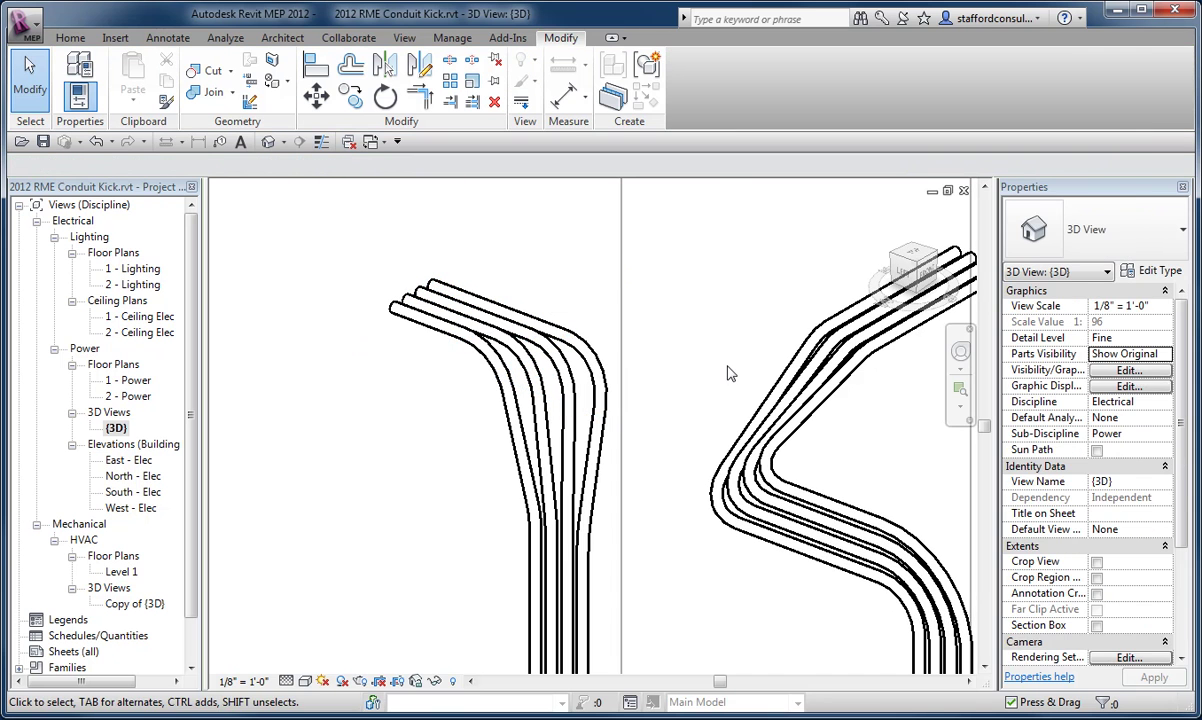
- Inspect the shortest and longest horizontal conduits, and compare the new run with the existing four-conduit run beside it
left_click(433, 338)
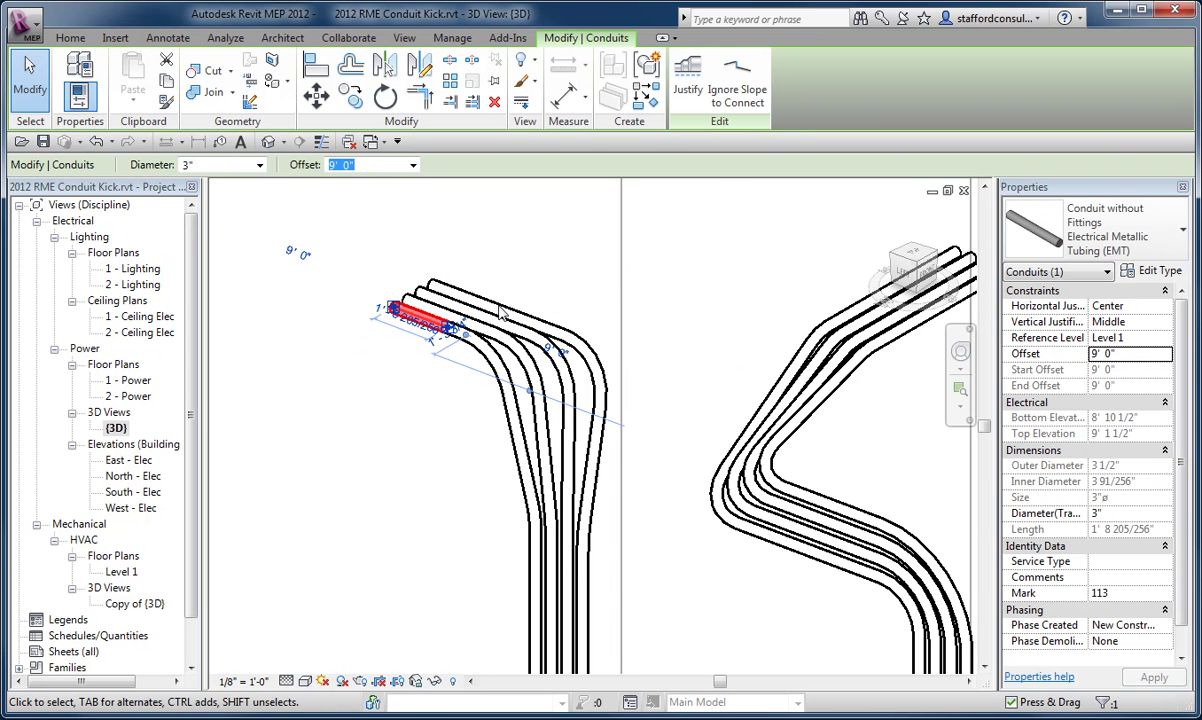
middle_click_drag(503, 313, 520, 300, "shift")
key("Escape")
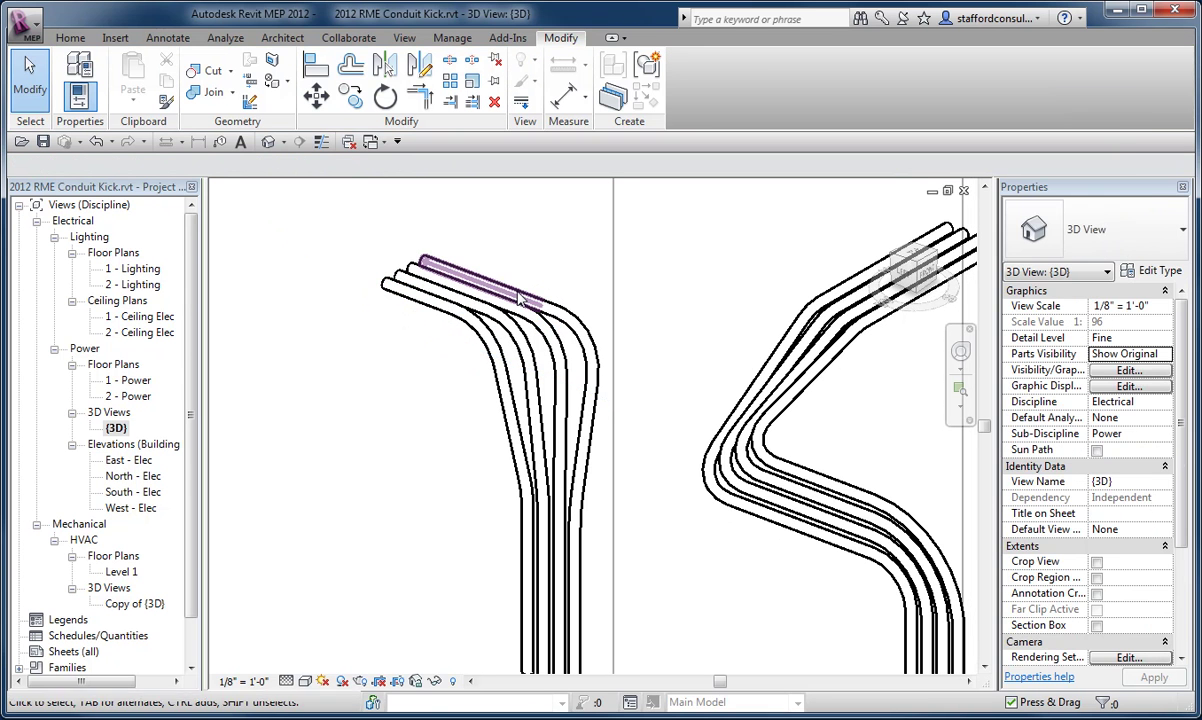
left_click(506, 278)
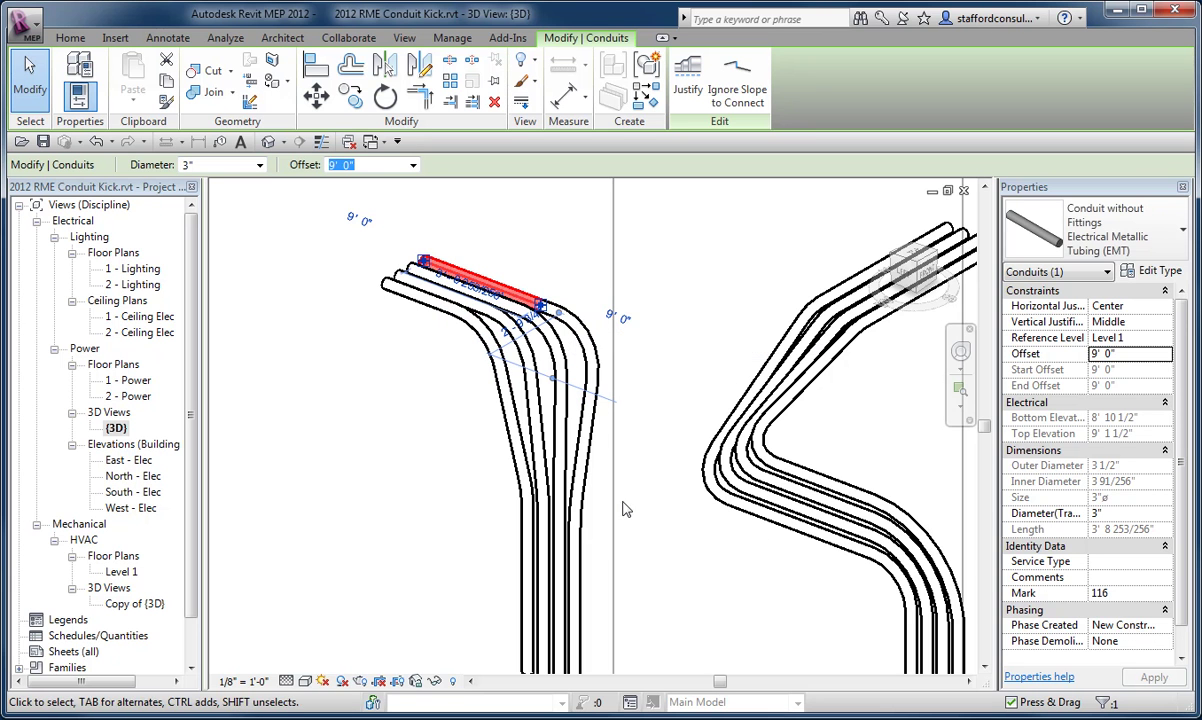
middle_click_drag(597, 524, 587, 502)
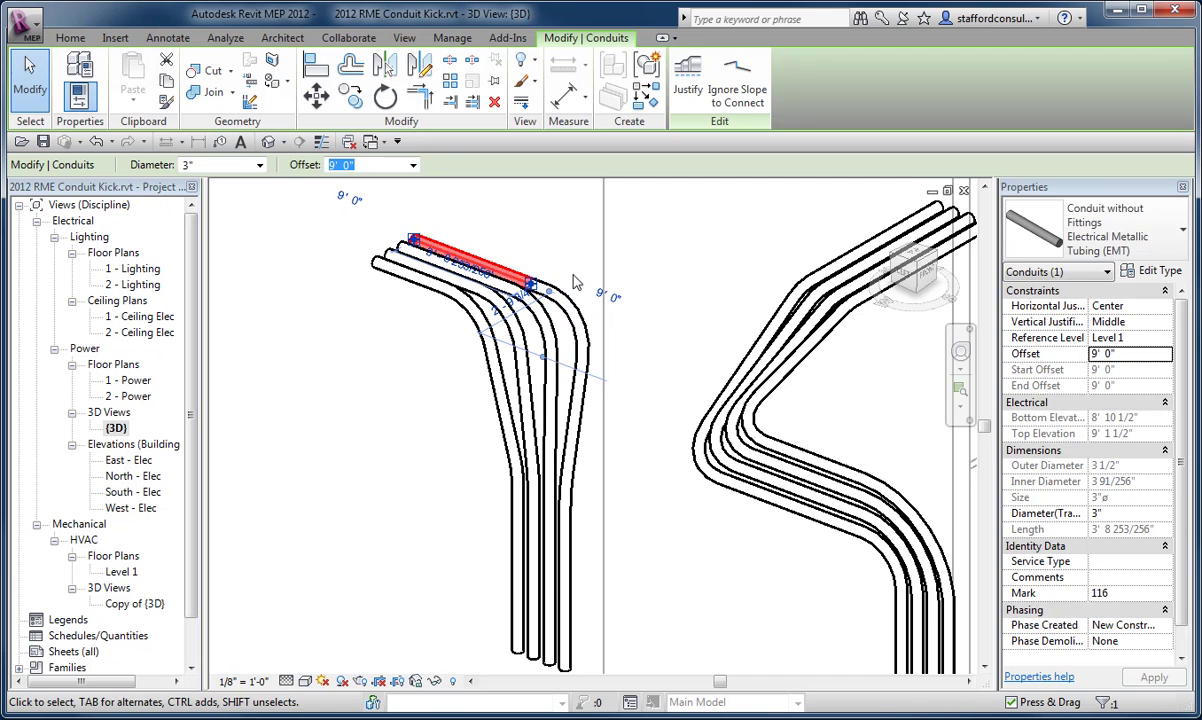
left_click(575, 283)
middle_click_drag(575, 283, 540, 285, "shift")
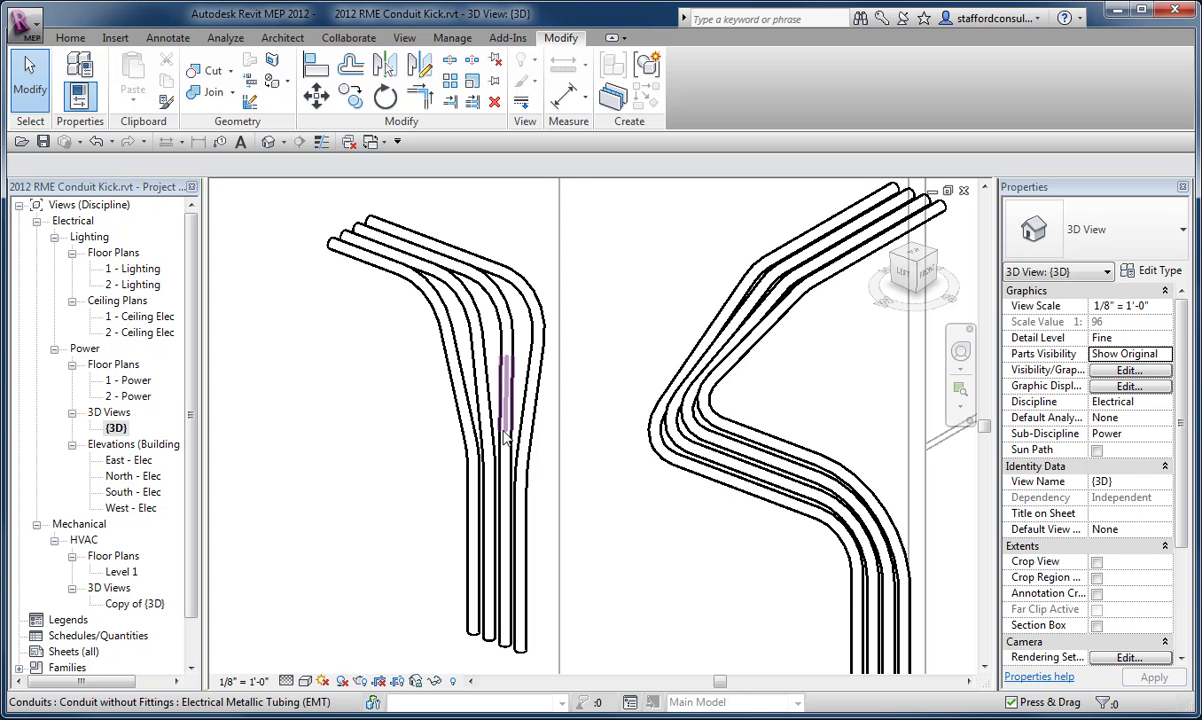
middle_click_drag(568, 440, 640, 484)
scroll(537, 450, "down", 2)
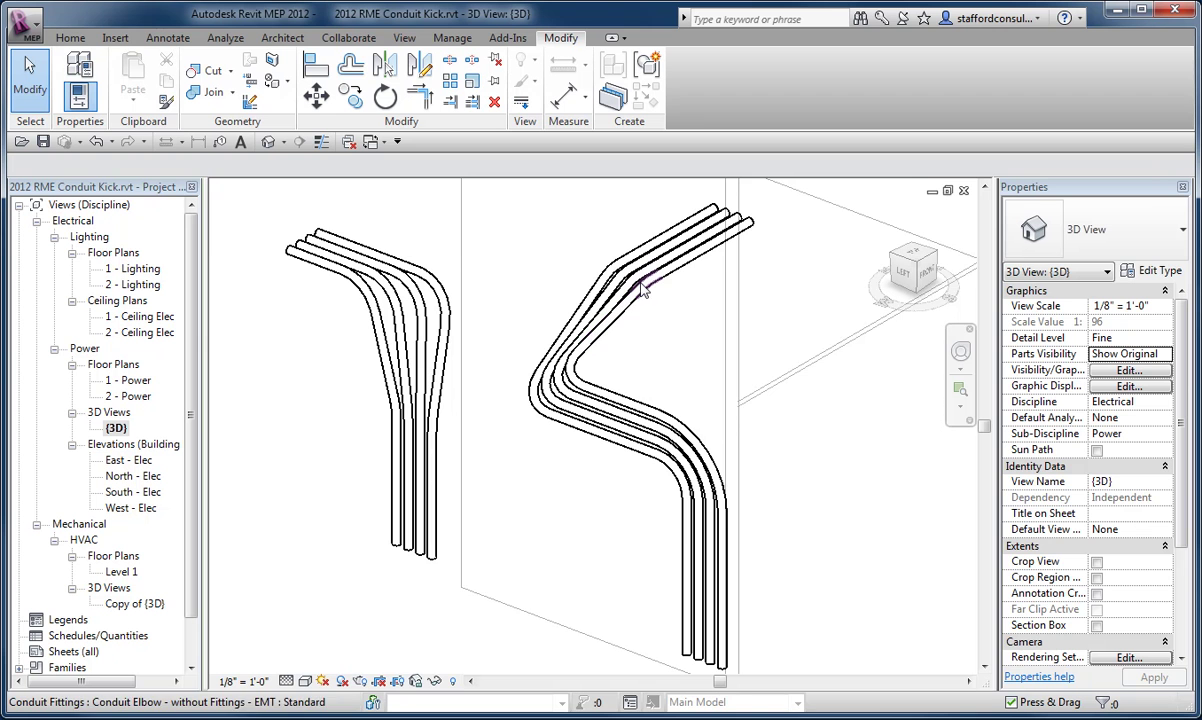
middle_click_drag(540, 495, 596, 512)
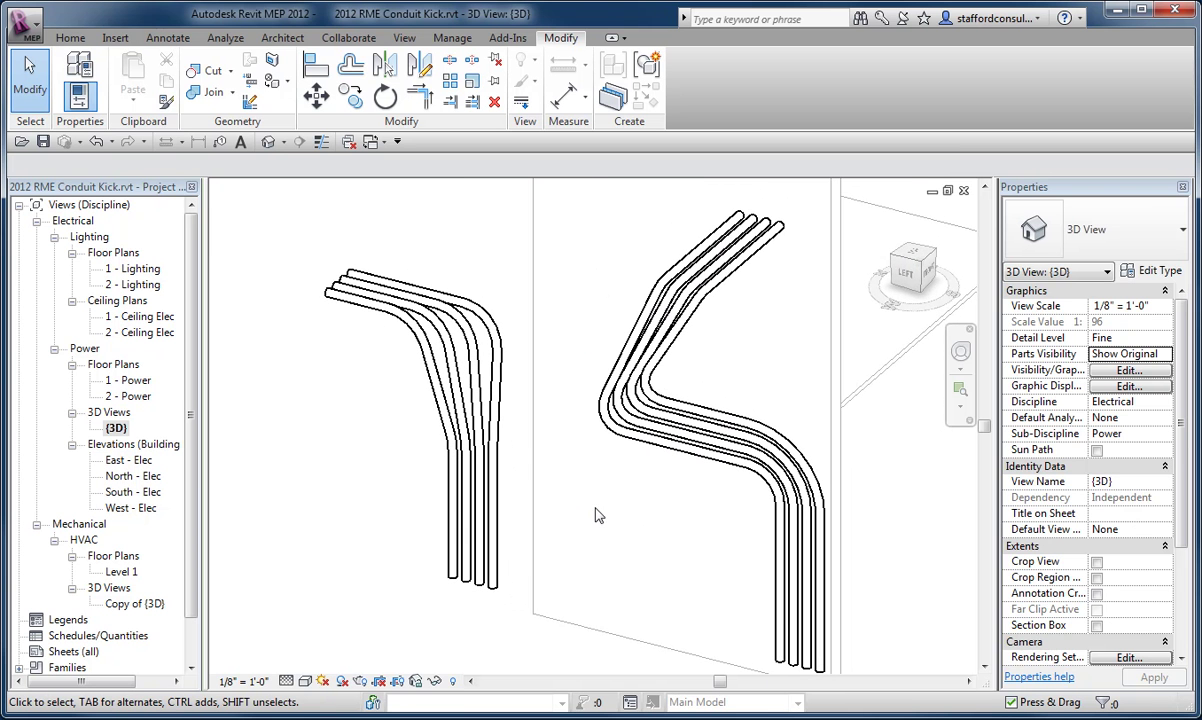